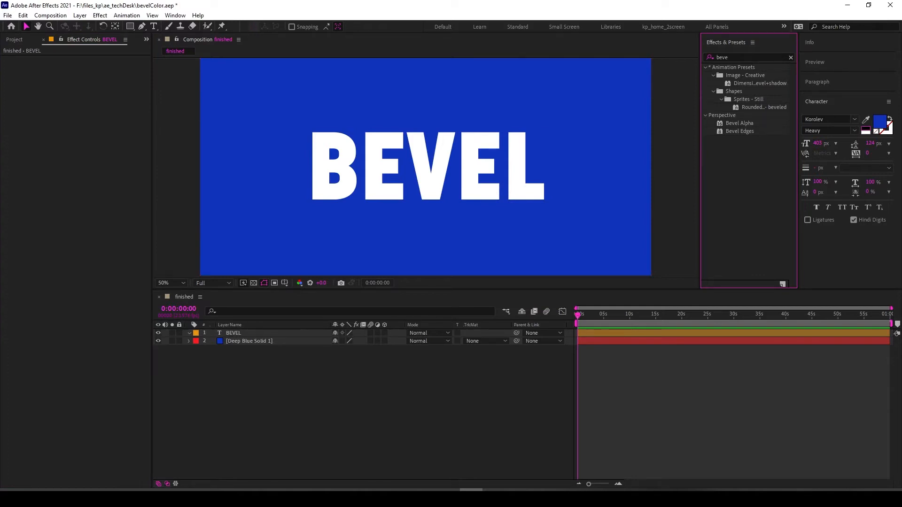
- Search the effects for bevel and apply Bevel Alpha to the BEVEL text layer
key("BackSpace")
key("BackSpace")
key("BackSpace")
key("BackSpace")
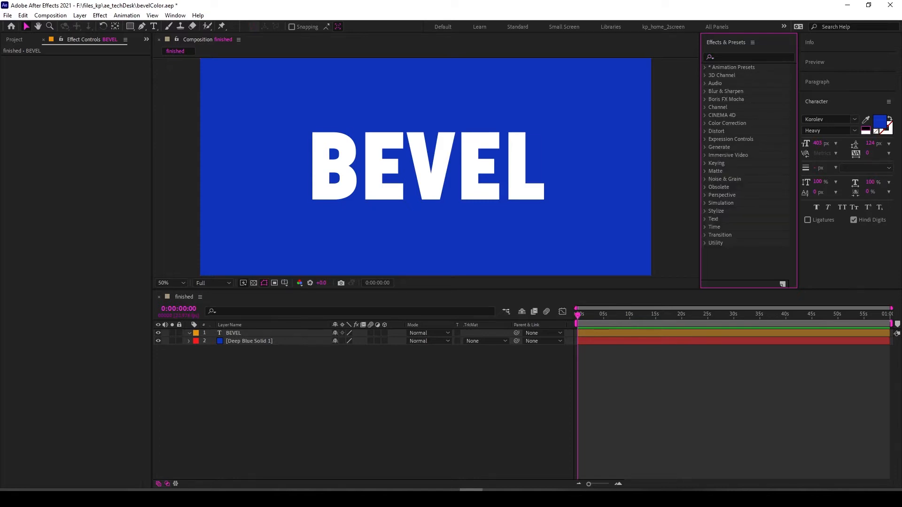
left_click(361, 409)
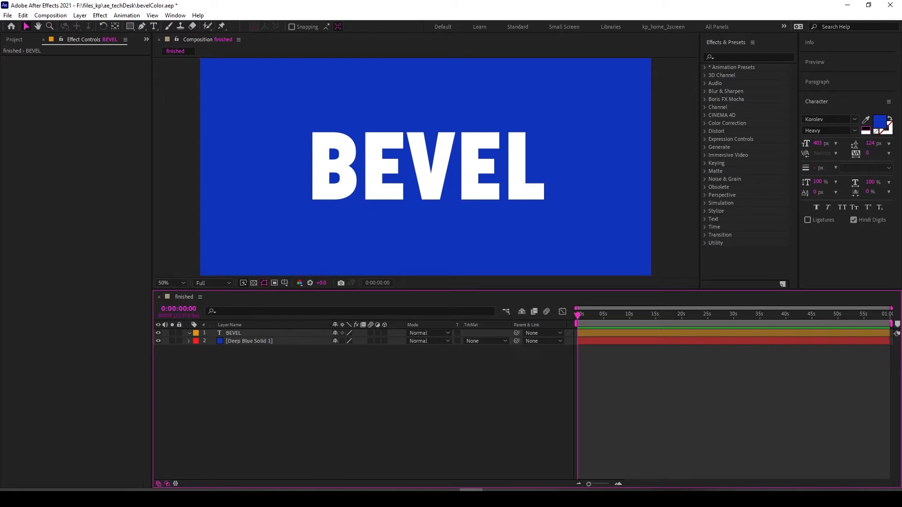
left_click(750, 57)
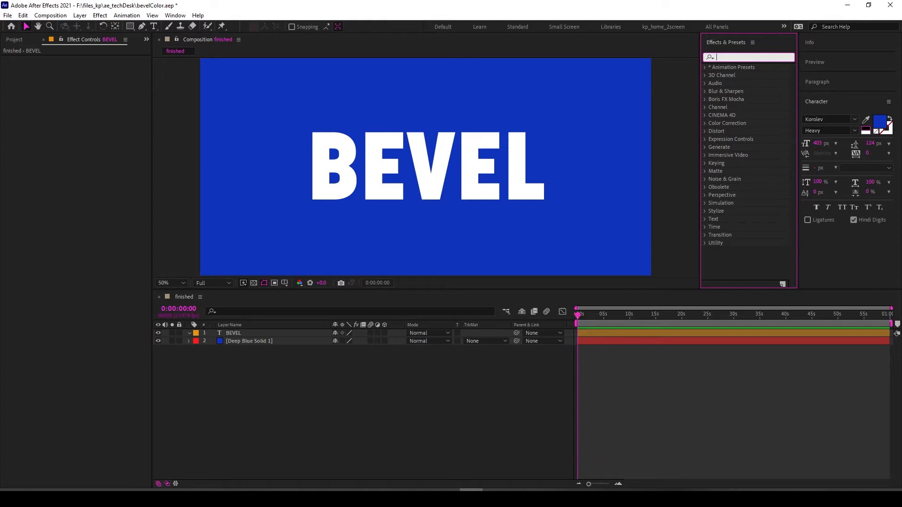
type("bevel")
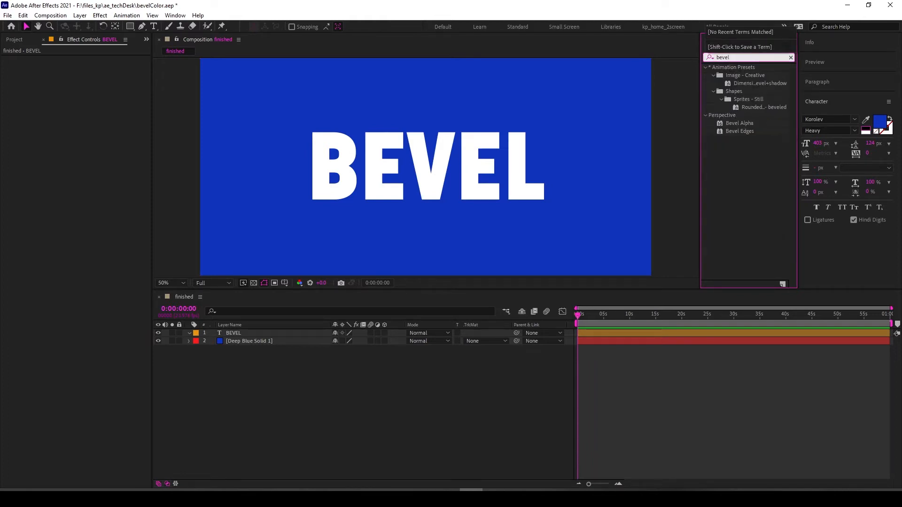
left_click(739, 123)
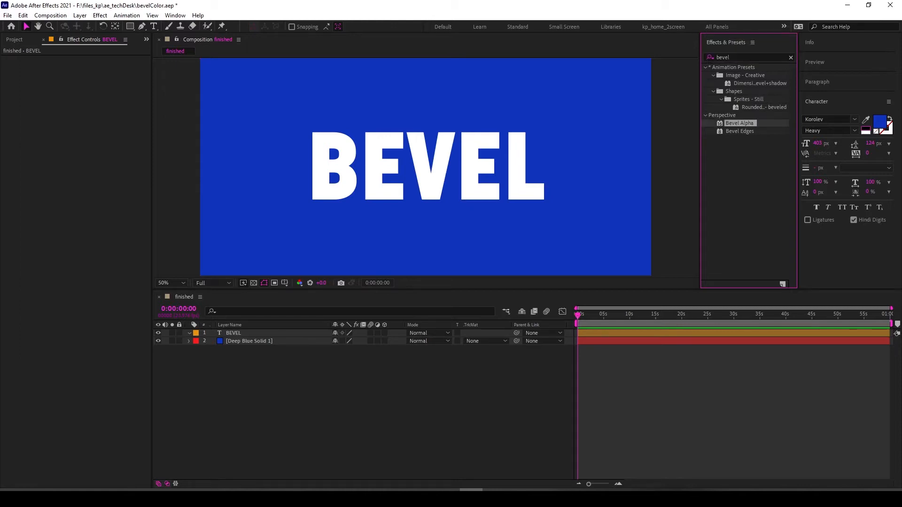
left_click(739, 131)
left_click_drag(739, 123, 469, 165)
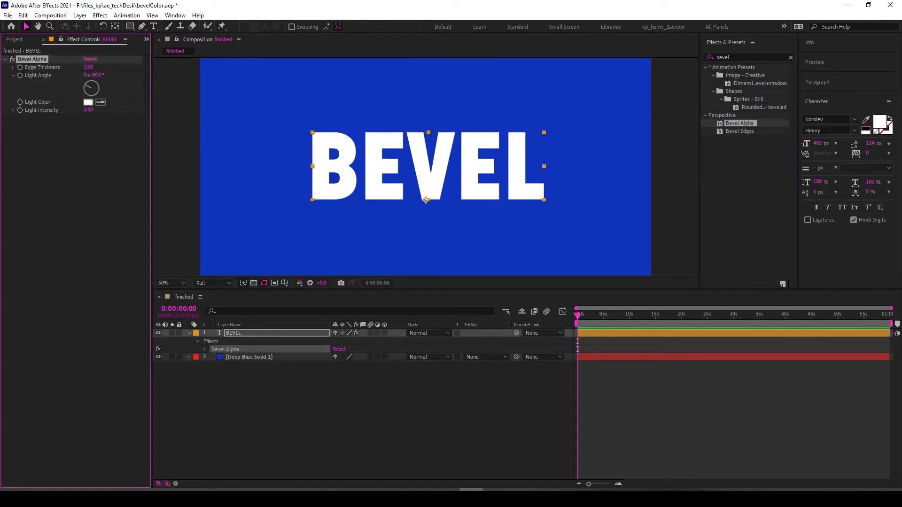
- Set the Bevel Alpha edge thickness to 20.90
left_click_drag(88, 67, 151, 68)
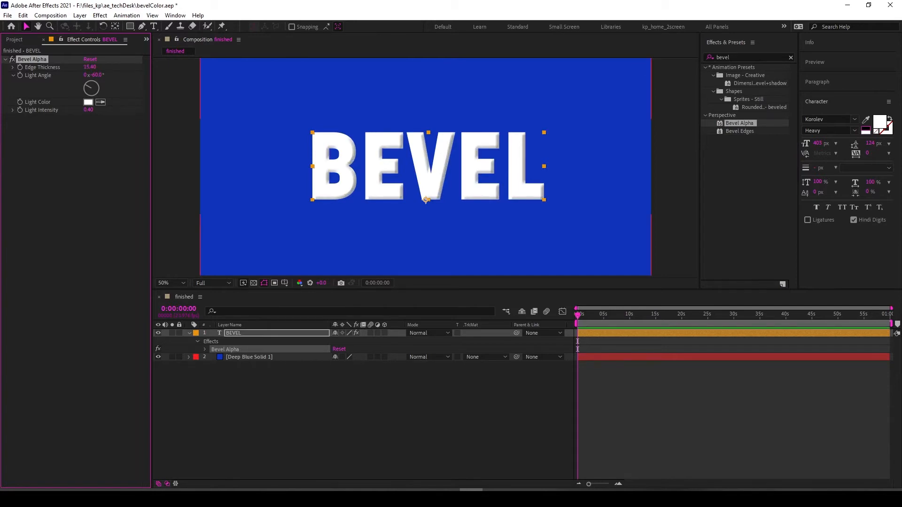
left_click(320, 412)
left_click(90, 155)
mouse_move(96, 75)
left_mouse_down()
mouse_move(157, 76)
mouse_move(82, 76)
mouse_move(96, 75)
left_mouse_up()
mouse_move(88, 110)
left_mouse_down()
mouse_move(118, 110)
mouse_move(86, 110)
left_mouse_up()
key("ctrl+z")
left_click(98, 136)
left_click_drag(90, 67, 93, 67)
left_click(98, 136)
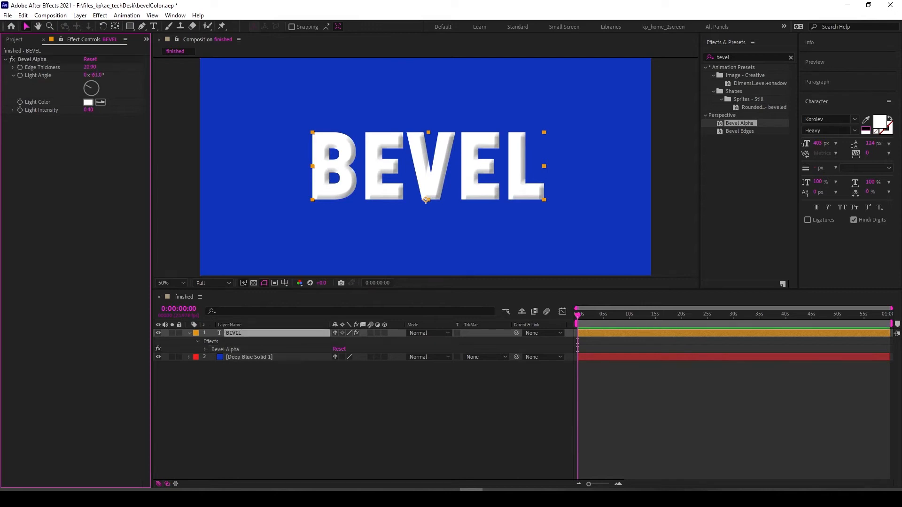
- Set the bevel's light angle to about -54.8°
mouse_move(86, 86)
left_mouse_down()
mouse_move(95, 83)
mouse_move(86, 84)
left_mouse_up()
left_click(282, 404)
left_click(263, 333)
left_click(291, 403)
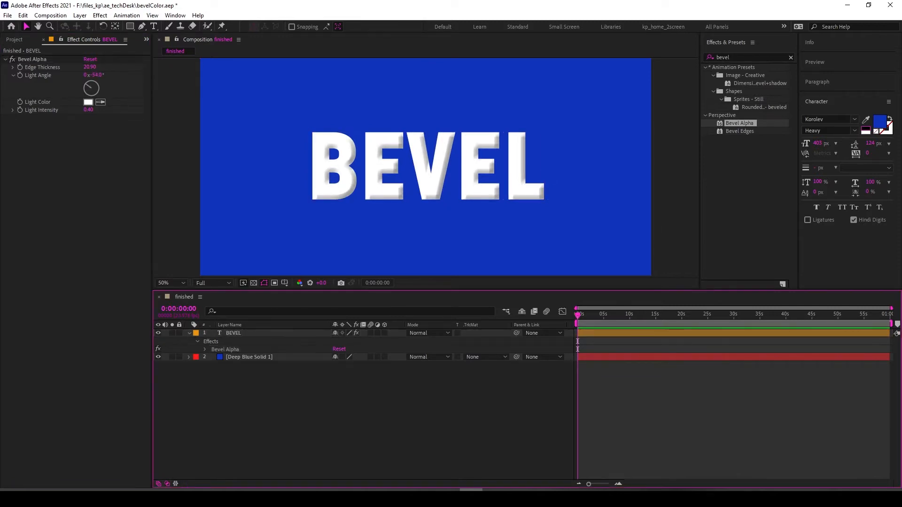
- Sample the blue background as the bevel's light colour and raise the light intensity to 0.99
left_click(77, 211)
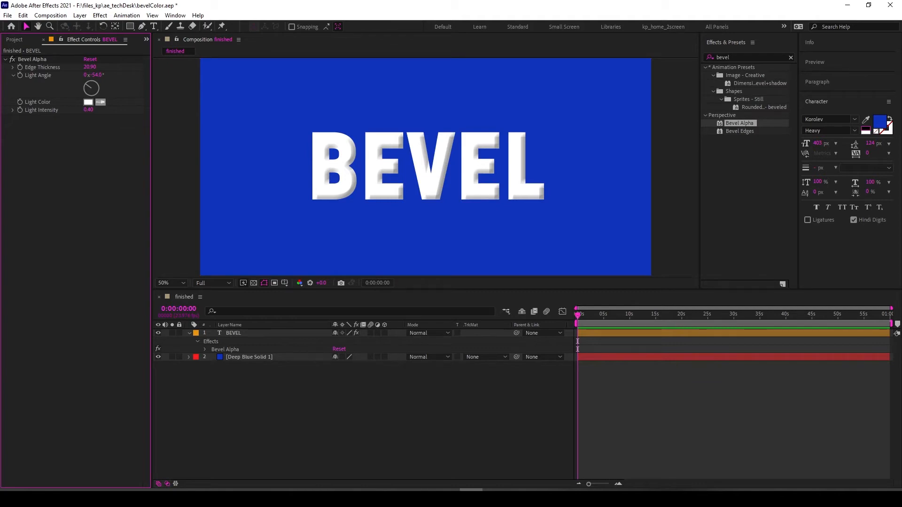
left_click(263, 141)
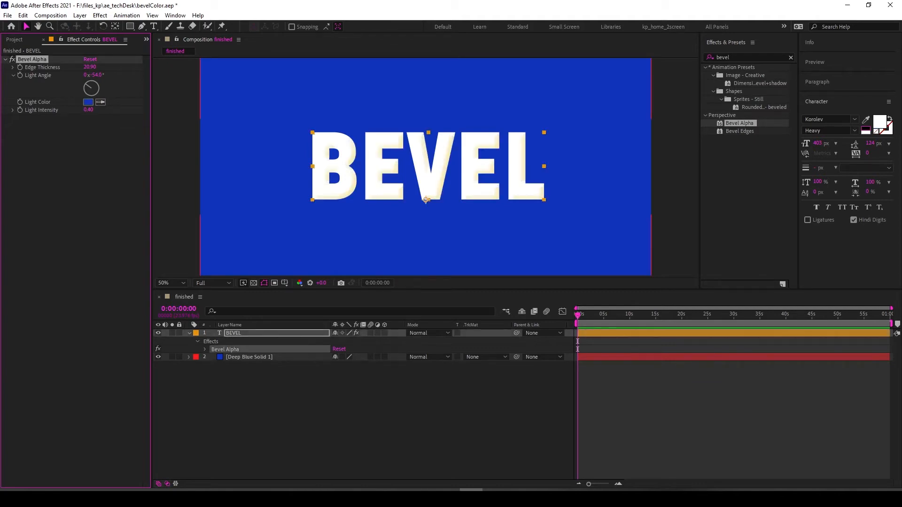
left_click(78, 174)
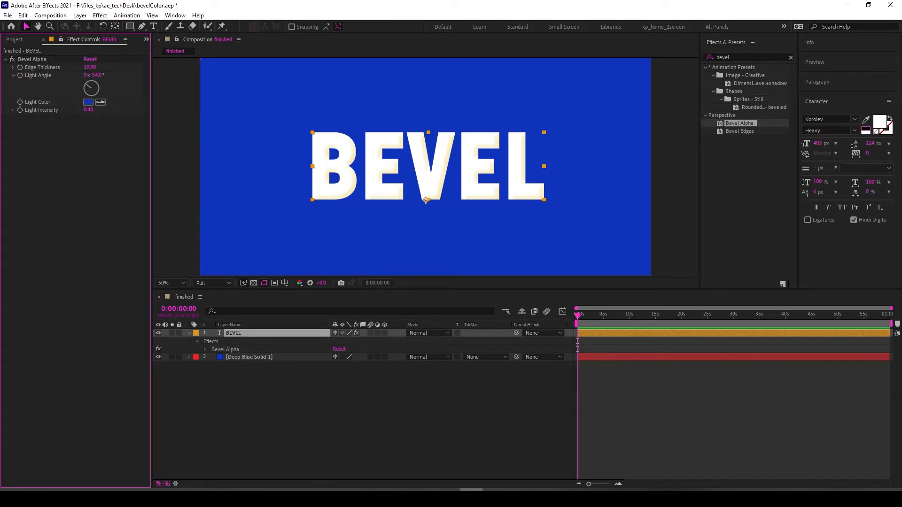
left_click(177, 178)
key("period")
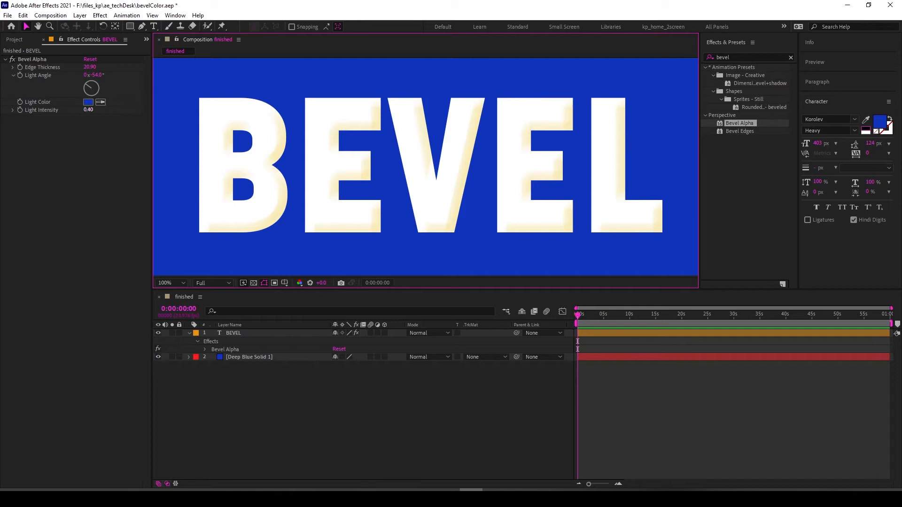
left_click_drag(88, 110, 117, 110)
left_click(88, 102)
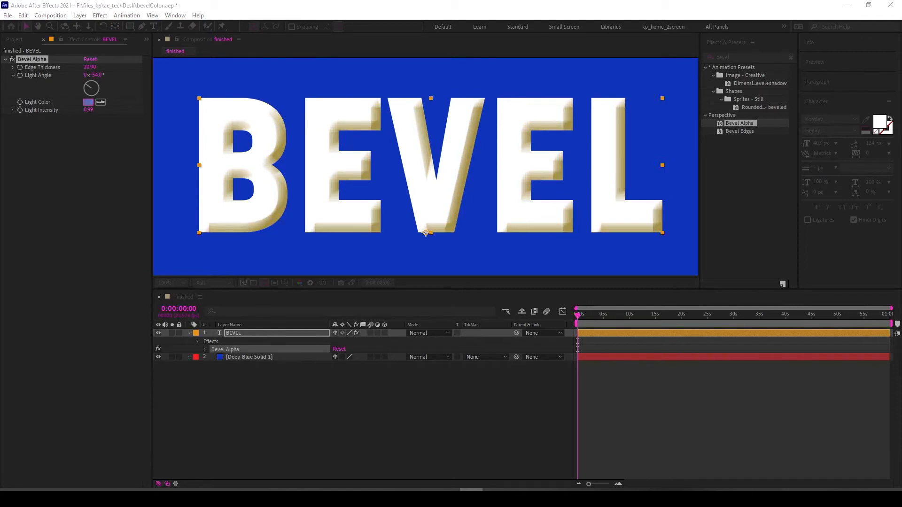
mouse_move(564, 491)
left_mouse_down()
mouse_move(277, 286)
mouse_move(142, 285)
left_mouse_up()
left_click(123, 336)
mouse_move(123, 336)
left_mouse_down()
mouse_move(119, 317)
mouse_move(90, 313)
mouse_move(130, 343)
mouse_move(136, 324)
mouse_move(89, 312)
mouse_move(128, 324)
mouse_move(128, 345)
mouse_move(63, 310)
mouse_move(100, 319)
left_mouse_up()
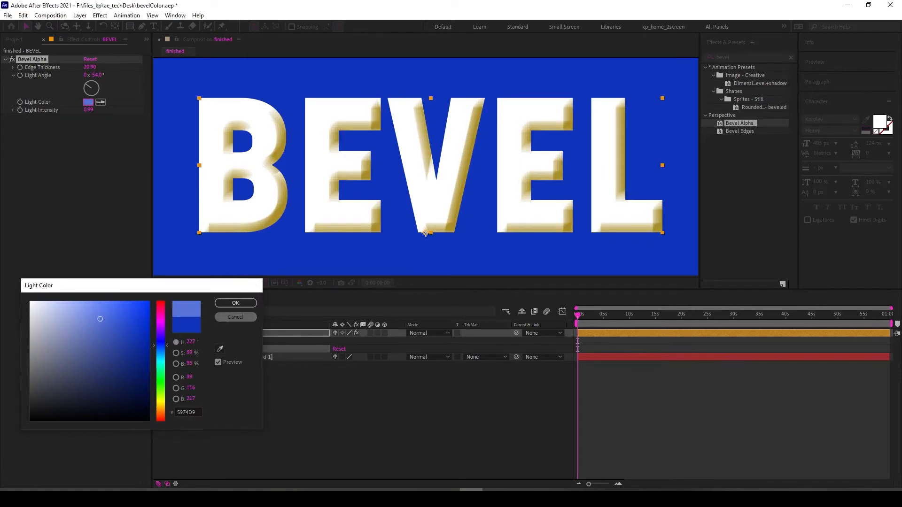
key("Escape")
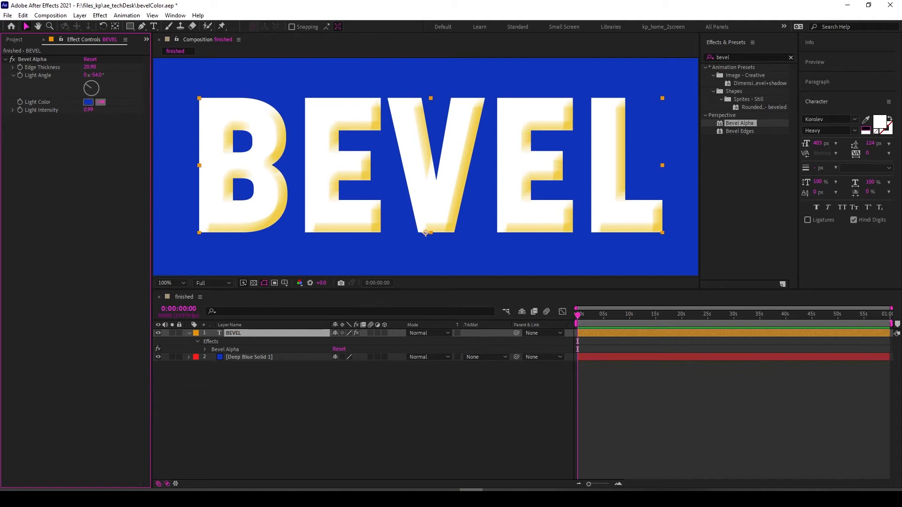
left_click(283, 136)
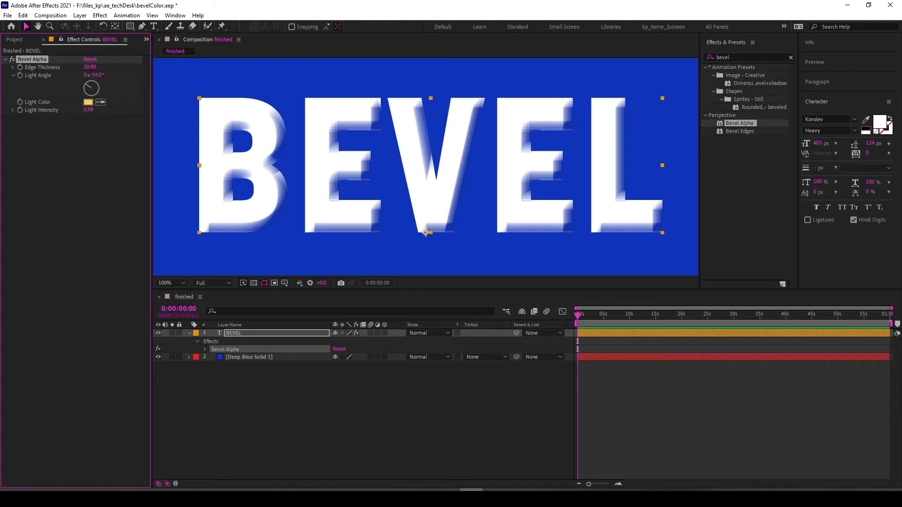
left_click(175, 136)
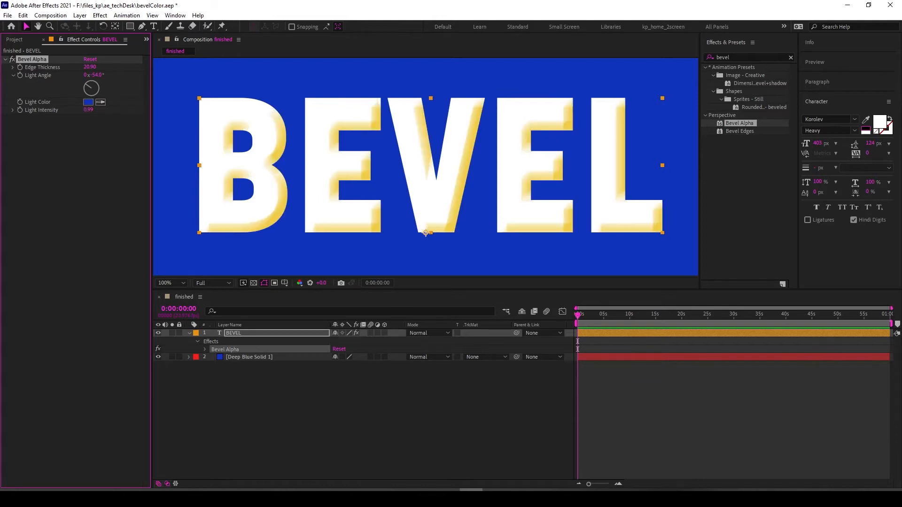
left_click(89, 146)
- Set the light colour's hue to 47° for a gold bevel light
left_click(88, 102)
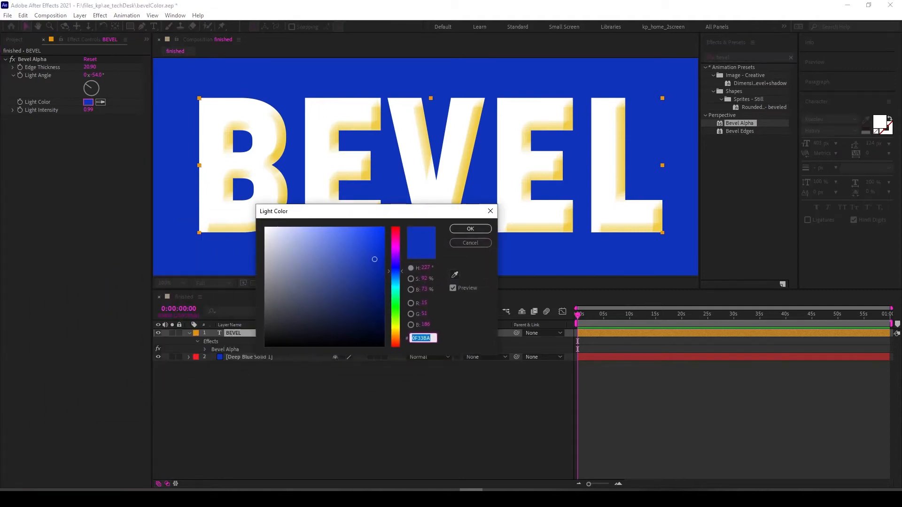
left_click(425, 268)
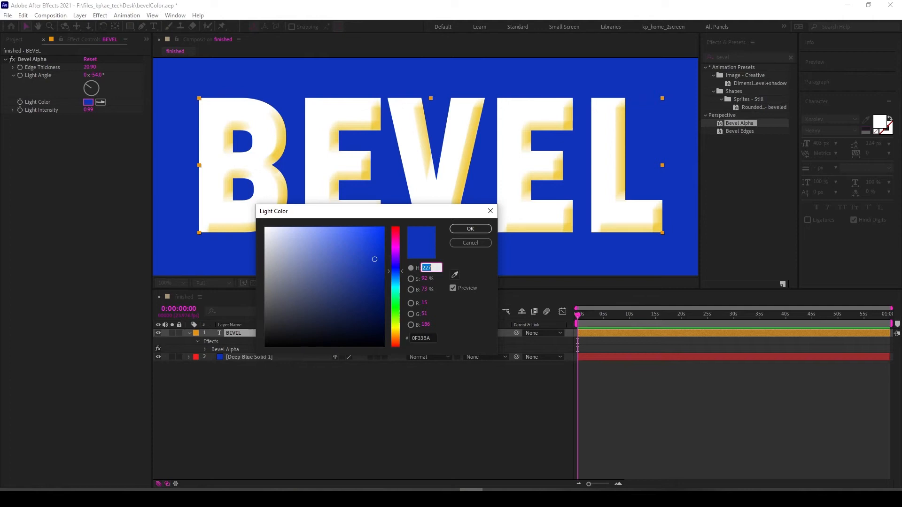
left_click(431, 268)
type("-180")
key("Return")
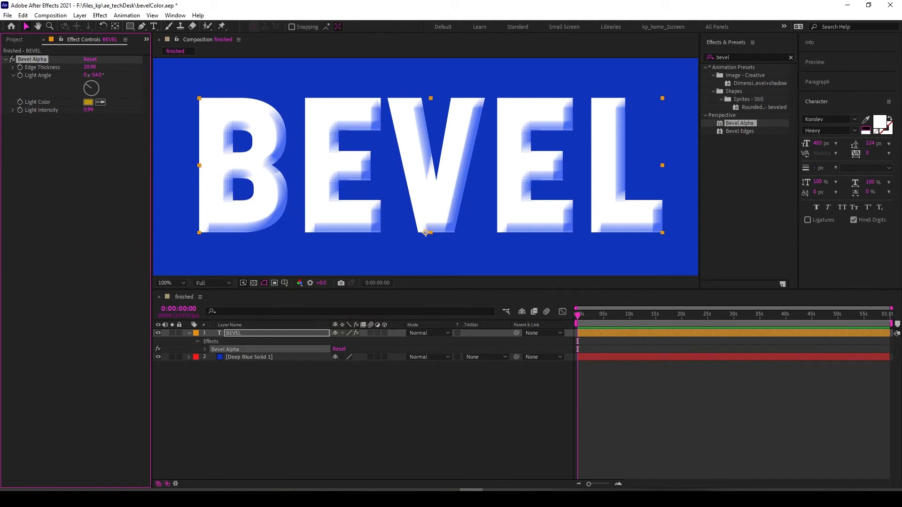
left_click(88, 102)
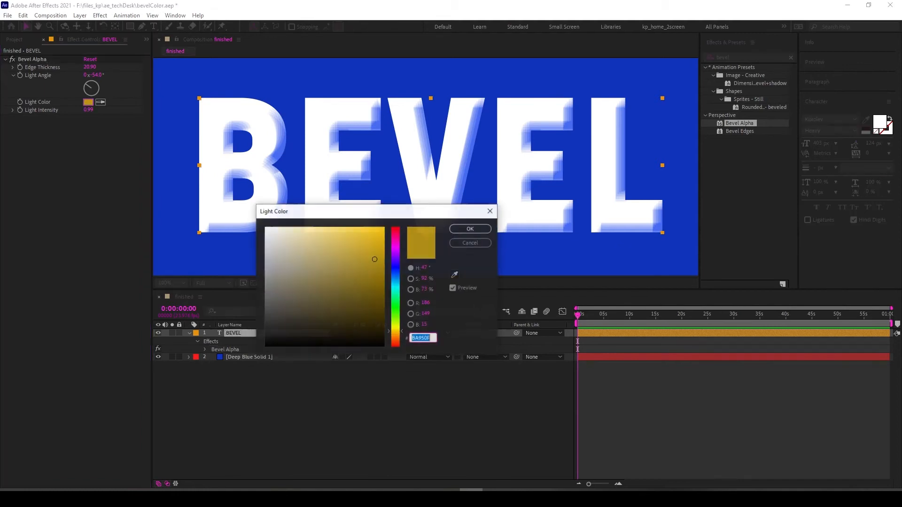
left_click(470, 229)
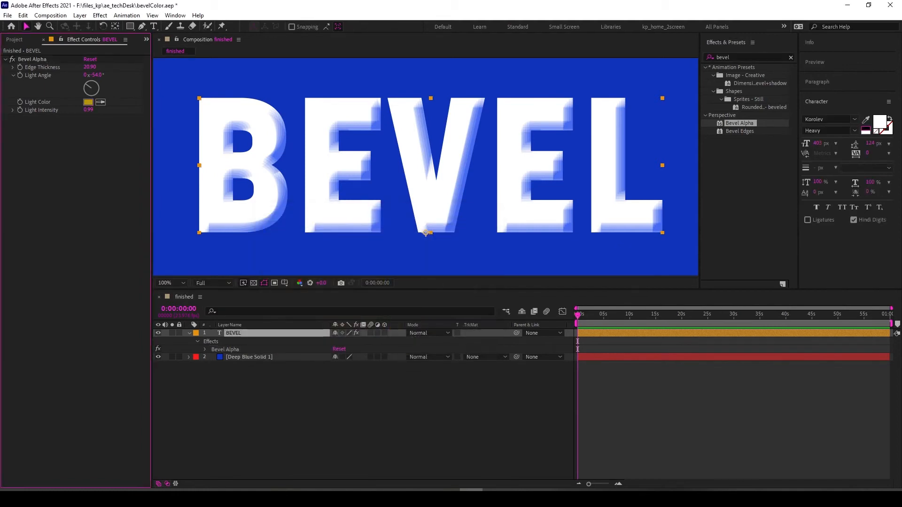
- Set the bevel's light intensity to 0.97
mouse_move(88, 110)
left_mouse_down()
mouse_move(49, 110)
mouse_move(93, 110)
left_mouse_up()
left_click(300, 411)
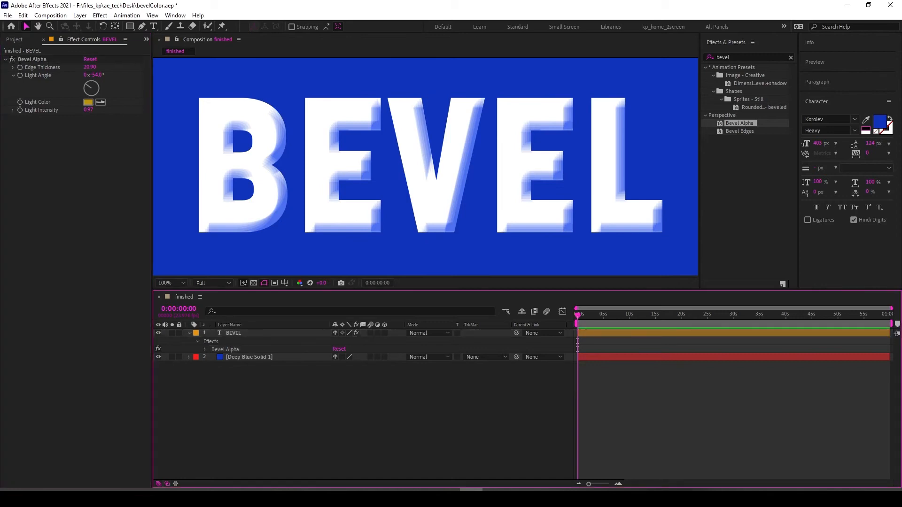
key("comma")
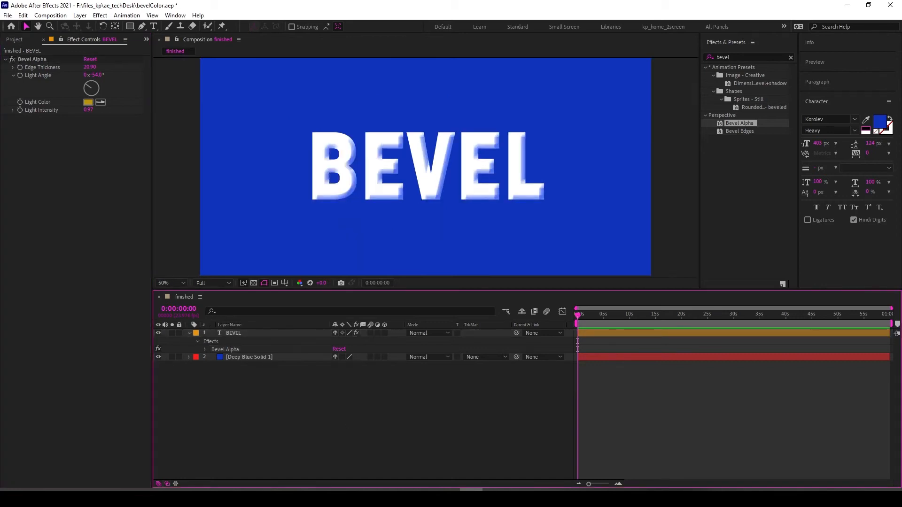
- Create a new full-size solid coloured 6EF7C2 and send it to the bottom of the layer stack
key("ctrl+y")
left_click_drag(240, 228, 458, 248)
left_click(451, 405)
left_click(352, 240)
left_click_drag(395, 258, 395, 257)
left_click(331, 231)
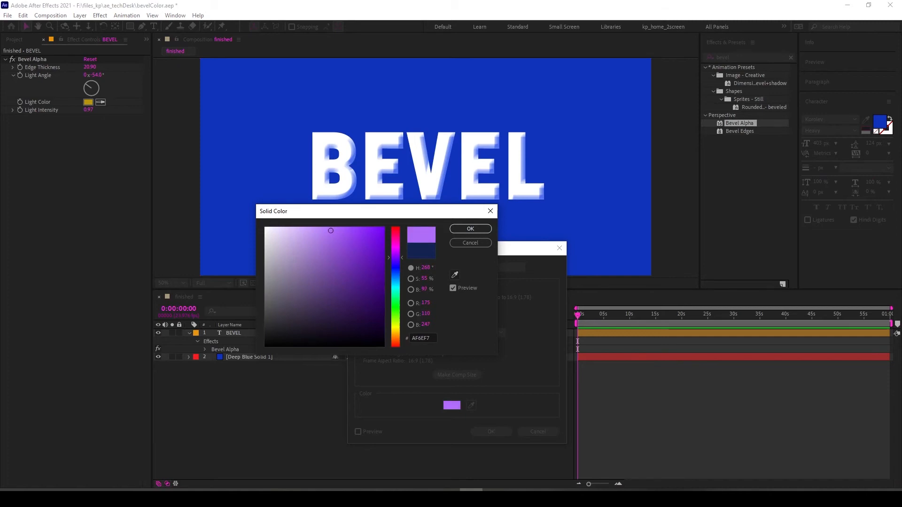
left_click(396, 293)
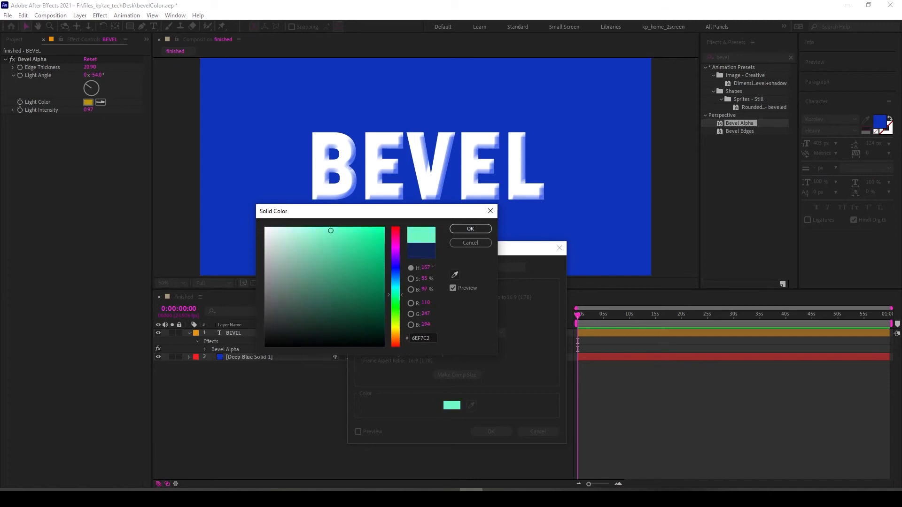
left_click(470, 229)
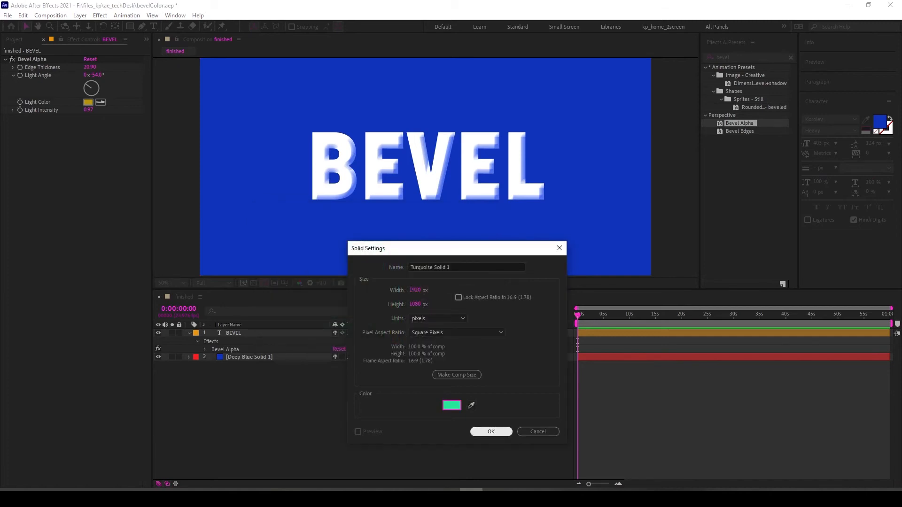
left_click(490, 431)
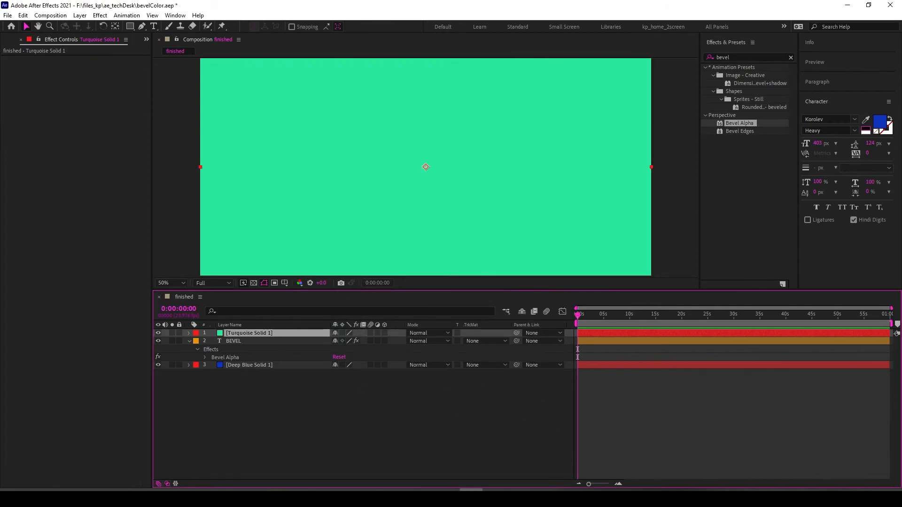
key("ctrl+shift+bracketleft")
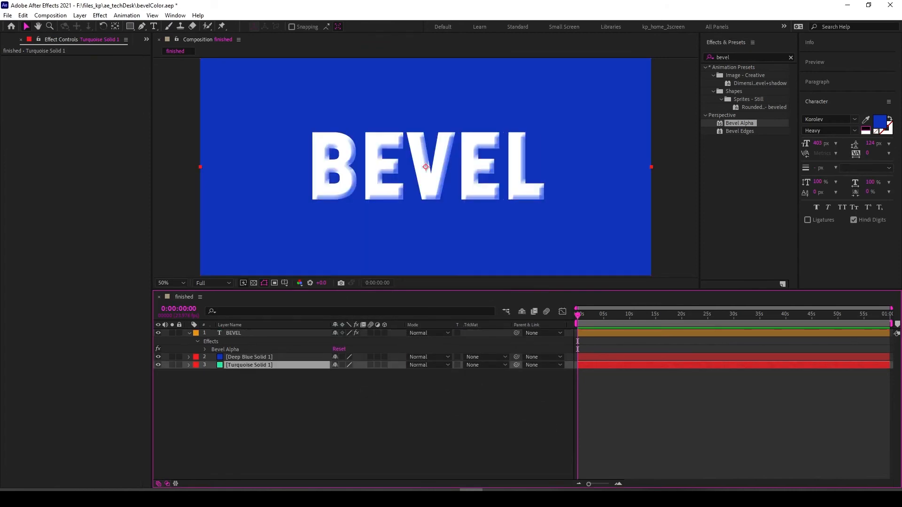
left_click(281, 408)
- Sample the turquoise solid's colour as the bevel's light colour
left_click(235, 333)
left_click(100, 102)
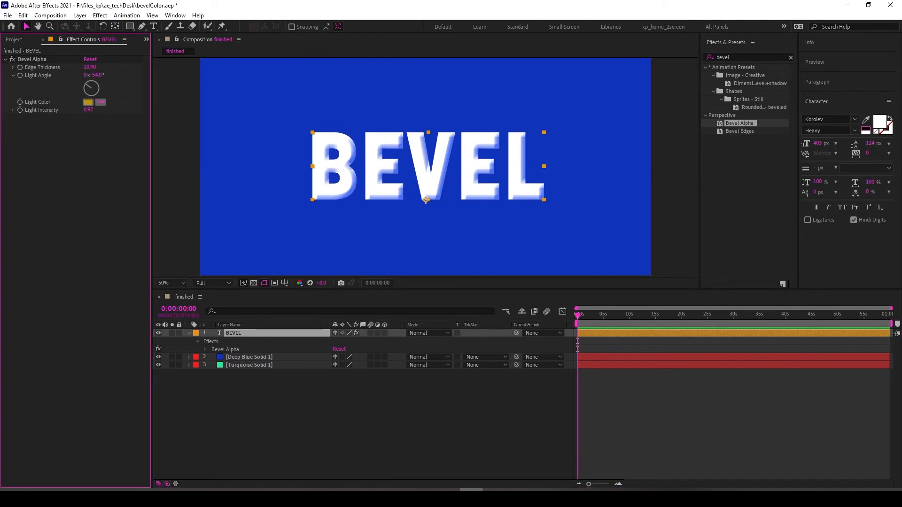
left_click(219, 364)
left_click(75, 187)
- Sample the bevel's light colour from the letter edge in the composition
left_click(100, 102)
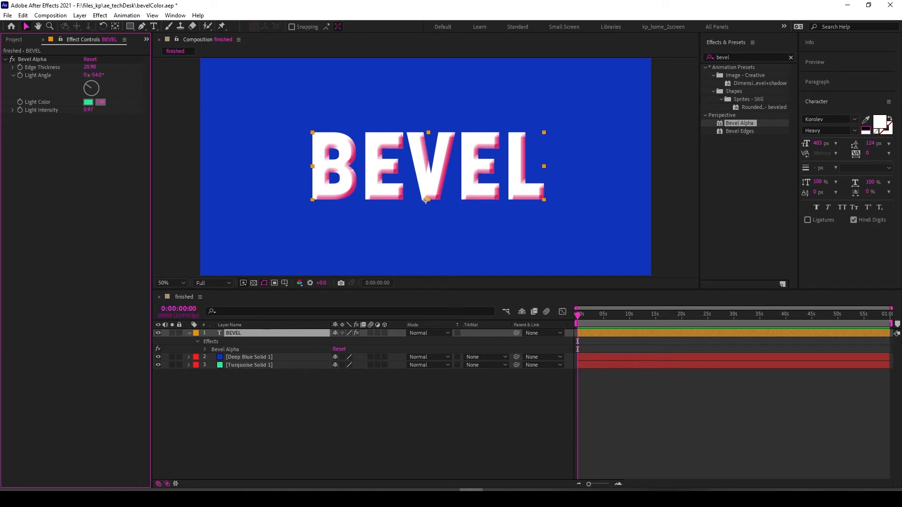
left_click(425, 200)
left_click(652, 456)
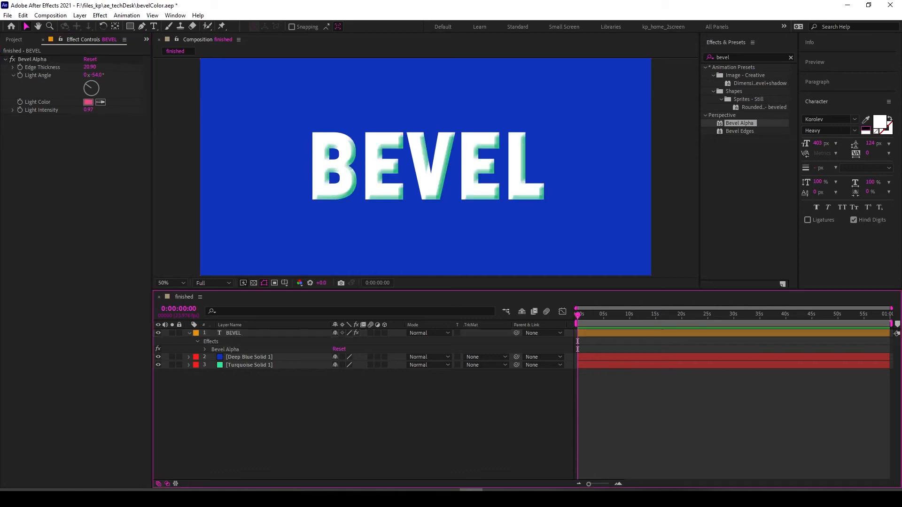
left_click(425, 200)
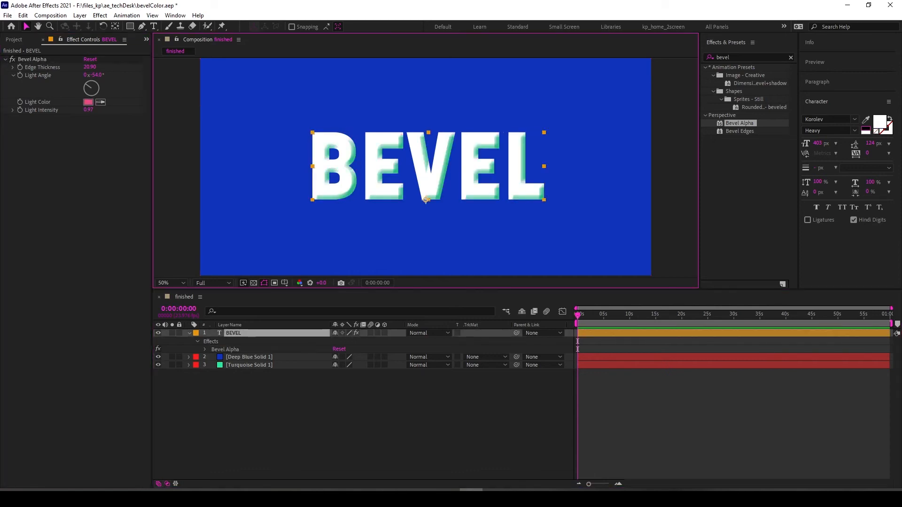
left_click(652, 456)
left_click(517, 181)
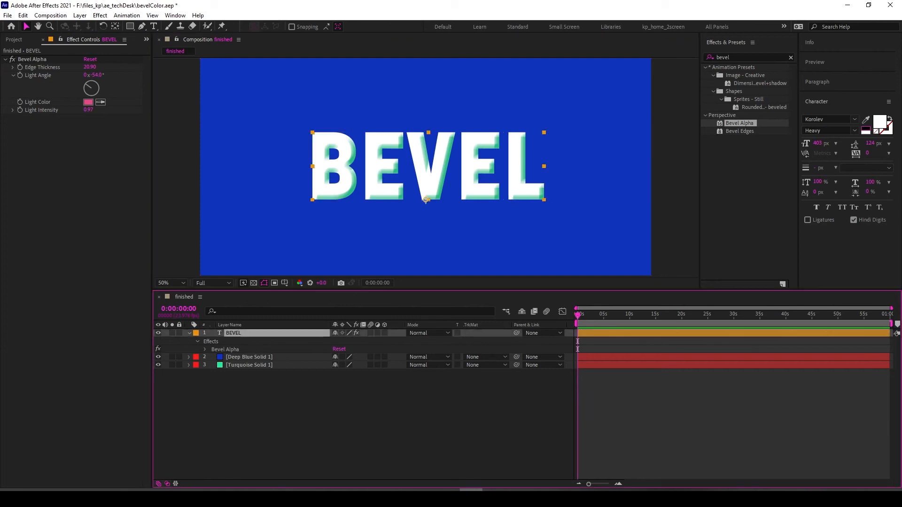
- Zoom in to inspect the bevelled letters and set the bevel's light intensity to 0.49
key("ctrl+shift+a")
scroll(474, 169, "up", 1)
scroll(474, 169, "down", 2)
left_click(474, 169)
left_click(517, 423)
left_click(475, 174)
scroll(474, 188, "up", 2)
scroll(425, 233, "up", 1)
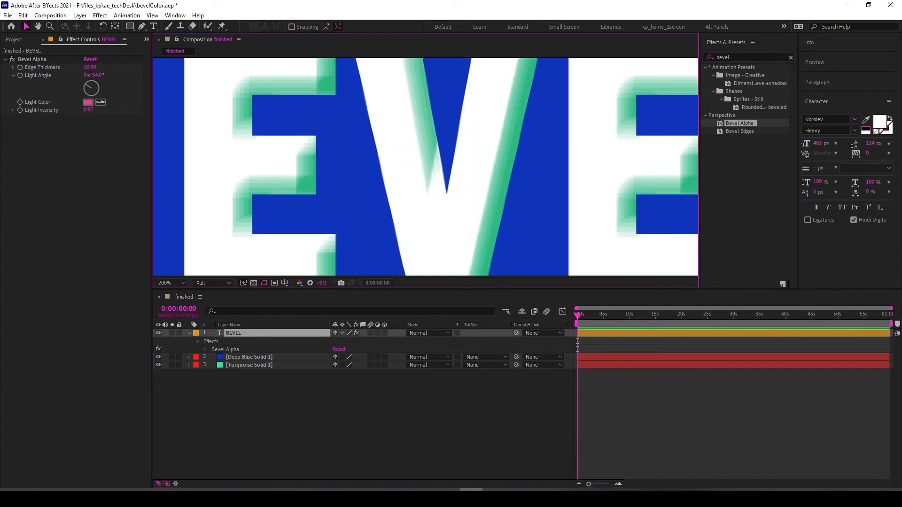
scroll(440, 166, "down", 1)
scroll(441, 166, "up", 1)
left_click(88, 140)
left_click_drag(88, 110, 65, 110)
- Zoom the composition back out and set the bevel's edge thickness to 23.80
left_click(329, 418)
key("comma")
key("comma")
key("comma")
key("comma")
left_click(89, 102)
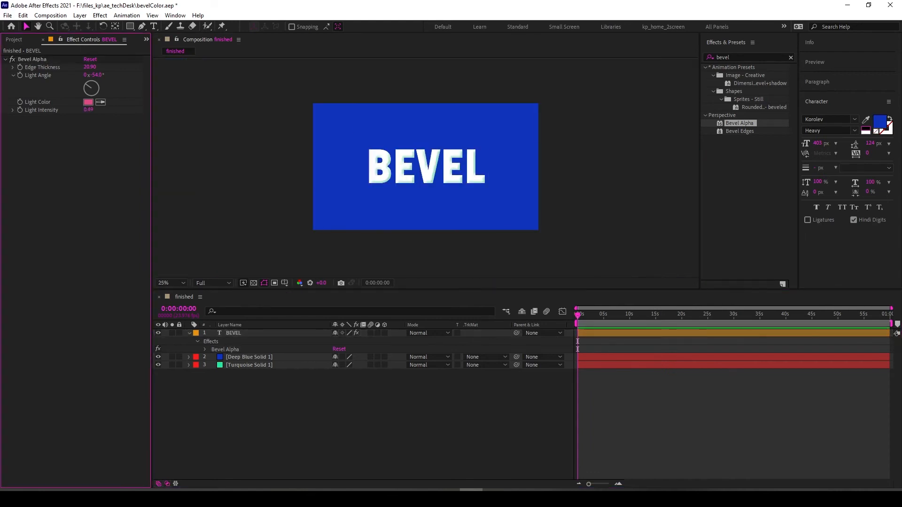
left_click_drag(90, 67, 77, 67)
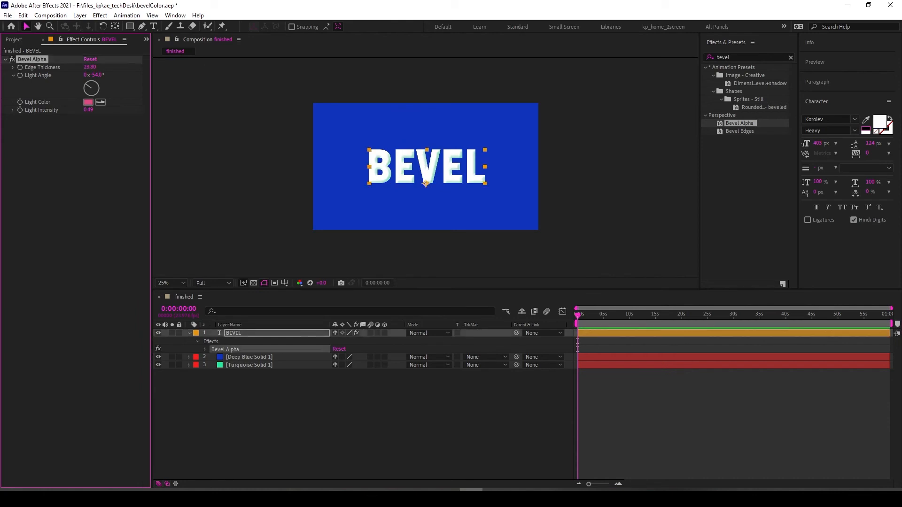
- Set the bevel's light intensity to 0.38 with the two solid layers temporarily hidden, then show them again
left_click_drag(158, 357, 158, 365)
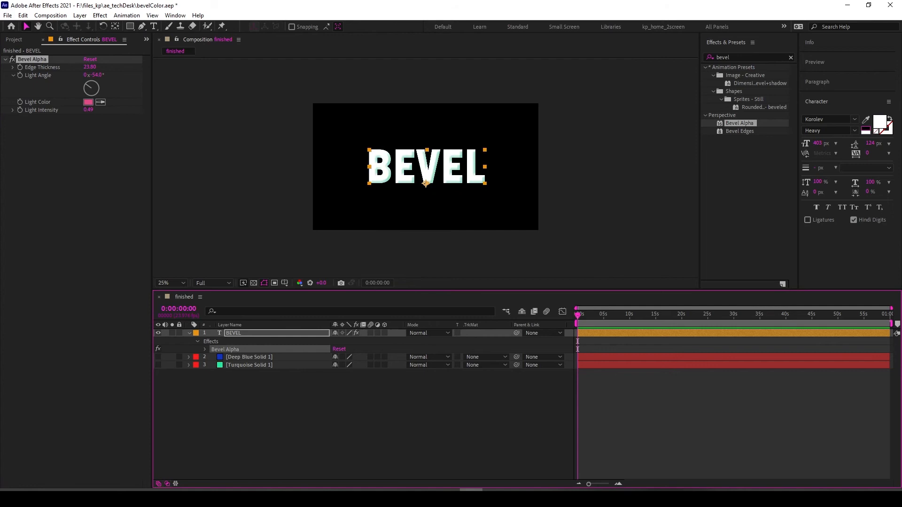
mouse_move(88, 110)
left_mouse_down()
mouse_move(114, 110)
mouse_move(66, 110)
left_mouse_up()
key("ctrl+z")
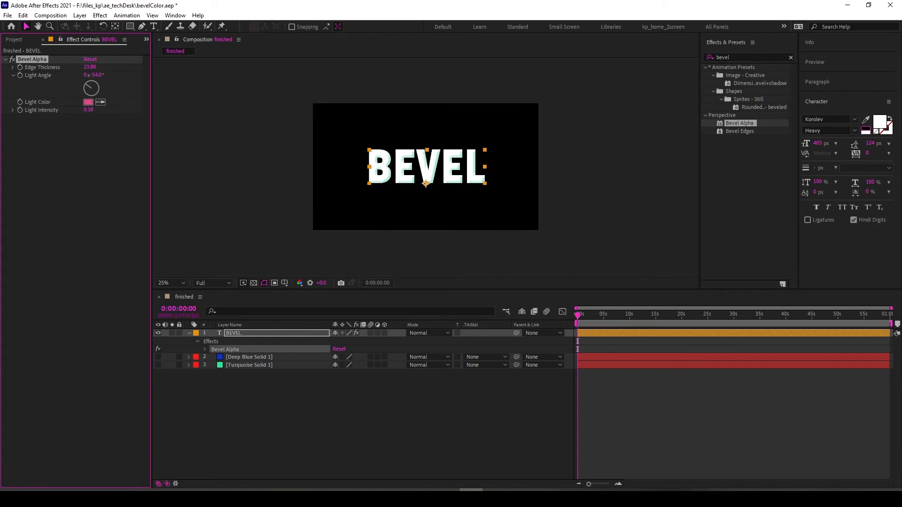
left_click(282, 413)
left_click(234, 333)
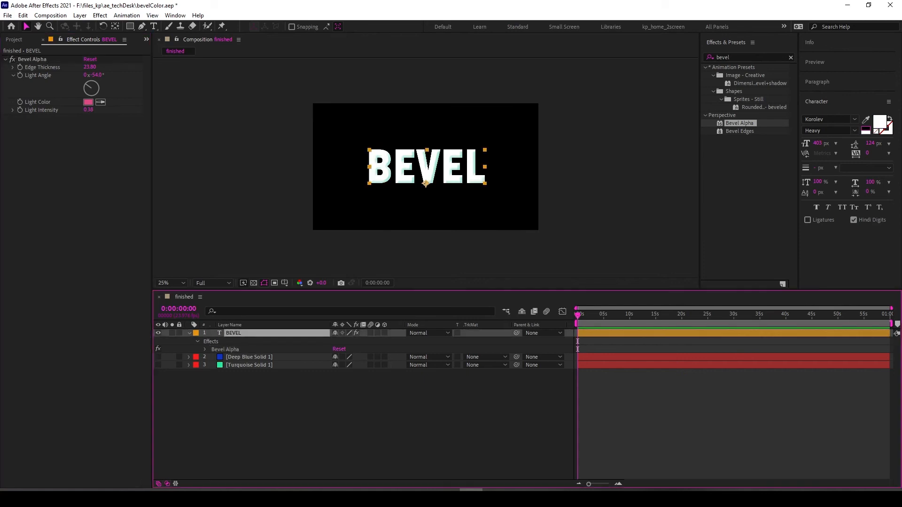
key("ctrl+shift+a")
left_click_drag(158, 357, 158, 365)
- Reveal the BEVEL text layer's opacity and duplicate the layer
left_click(749, 197)
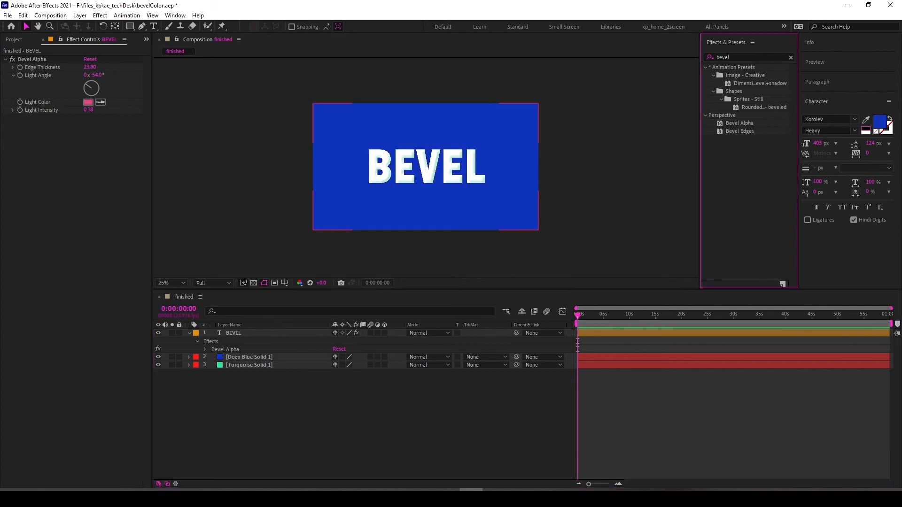
left_click(751, 57)
left_click(611, 178)
left_click(314, 408)
left_click(253, 333)
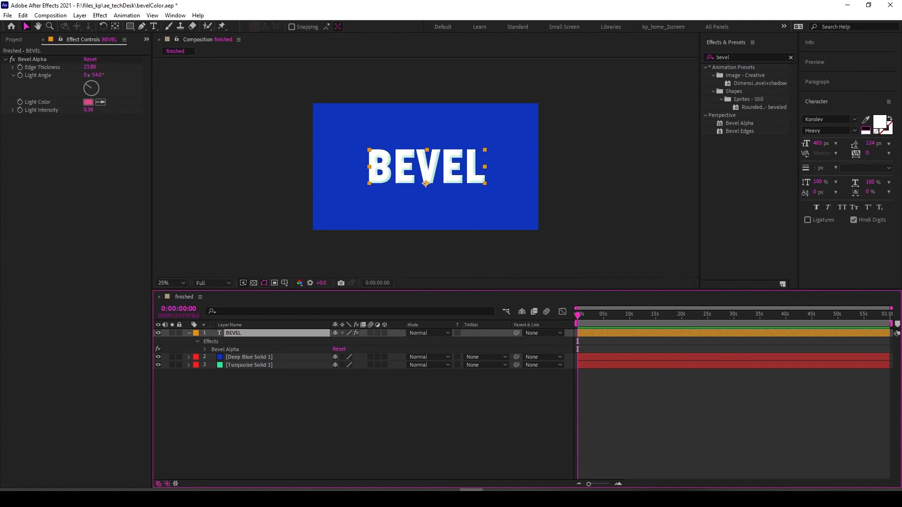
key("t")
mouse_move(336, 342)
left_mouse_down()
mouse_move(322, 341)
mouse_move(336, 342)
left_mouse_up()
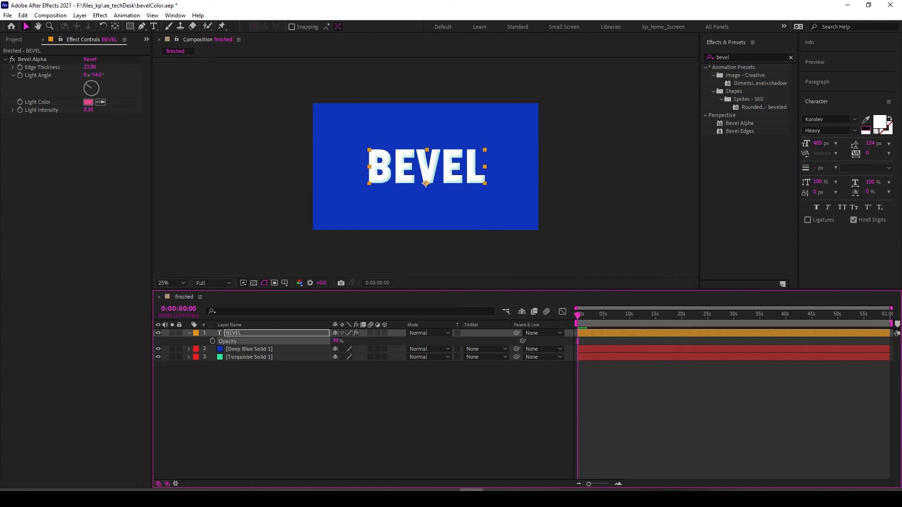
left_click(314, 409)
left_click(254, 333)
key("ctrl+d")
- Hide the original BEVEL layer and reveal the effects of the duplicate BEVEL 2 layer
left_click(159, 341)
left_click(313, 409)
left_click(254, 332)
key("e")
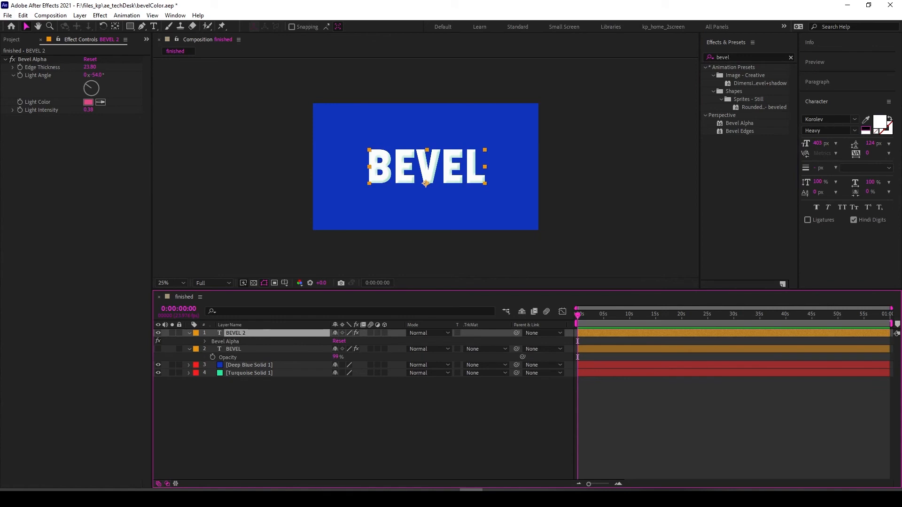
- Sample the deep blue background as the BEVEL 2 text fill colour
left_click(866, 120)
left_click(509, 139)
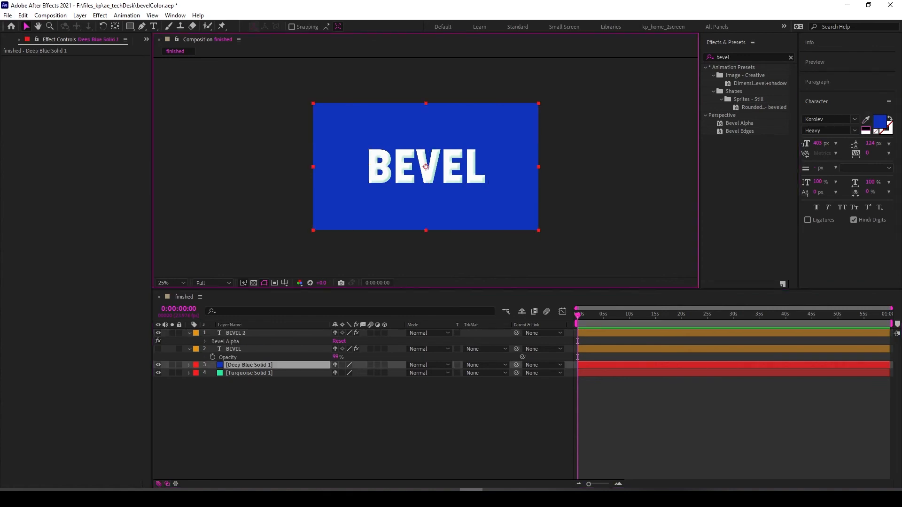
left_click(253, 333)
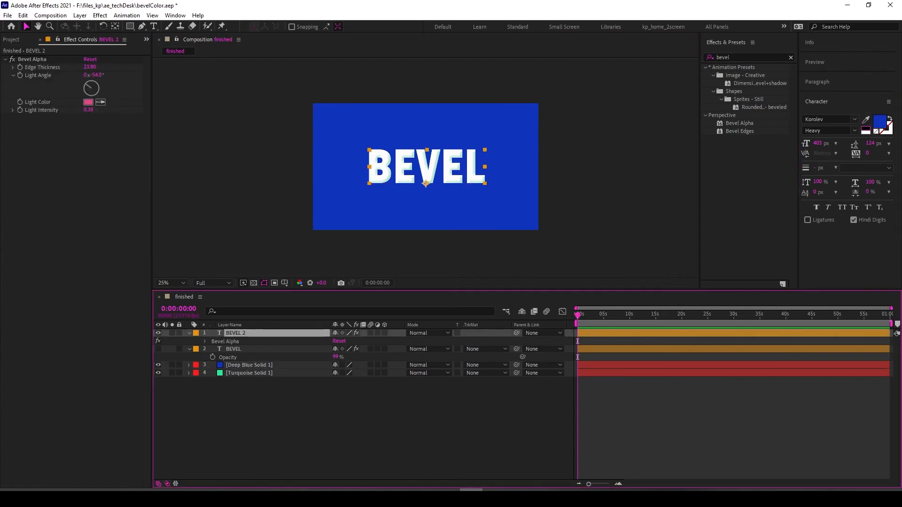
left_click(865, 120)
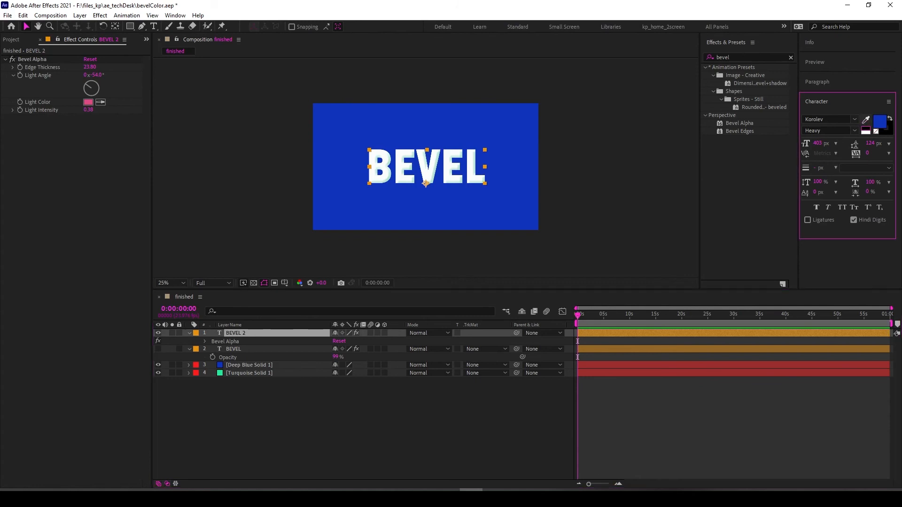
left_click(425, 183)
left_click(426, 184)
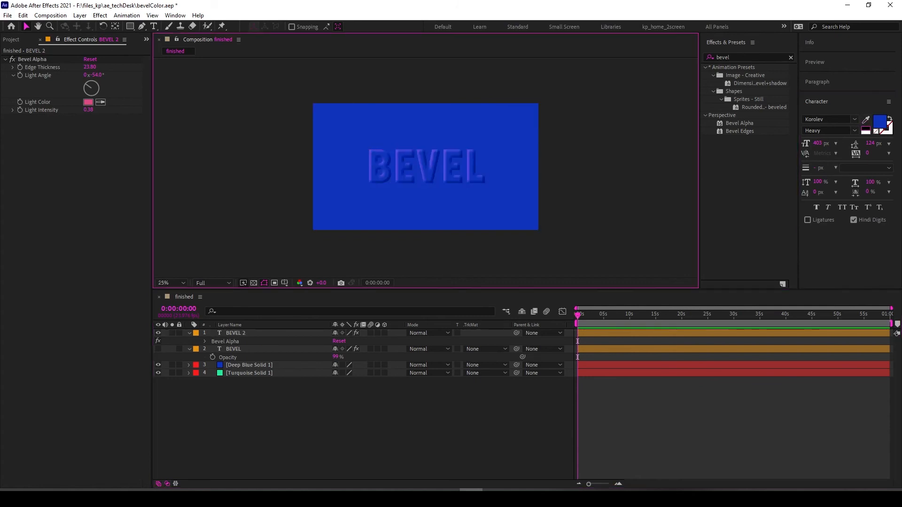
- Set the duplicate's bevel light angle to −18°
scroll(425, 167, "up", 3)
left_click(426, 183)
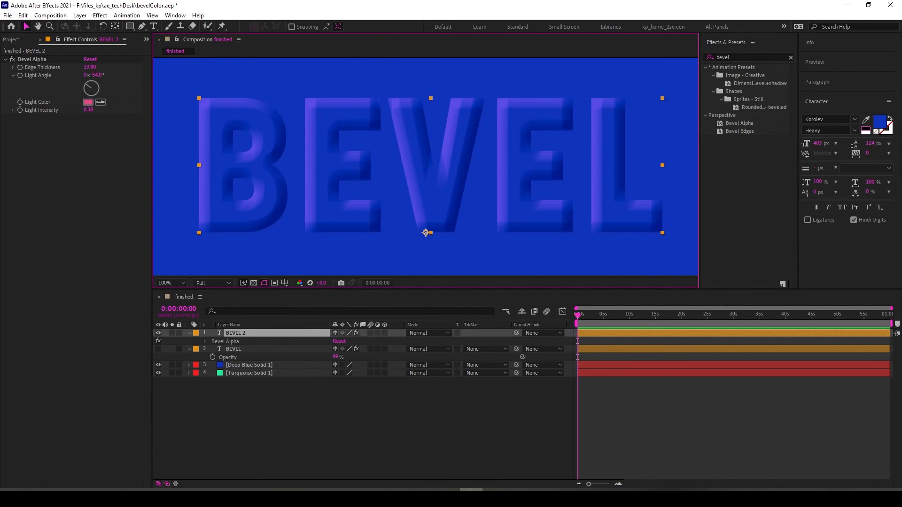
mouse_move(87, 85)
left_mouse_down()
mouse_move(96, 83)
mouse_move(88, 94)
mouse_move(89, 83)
left_mouse_up()
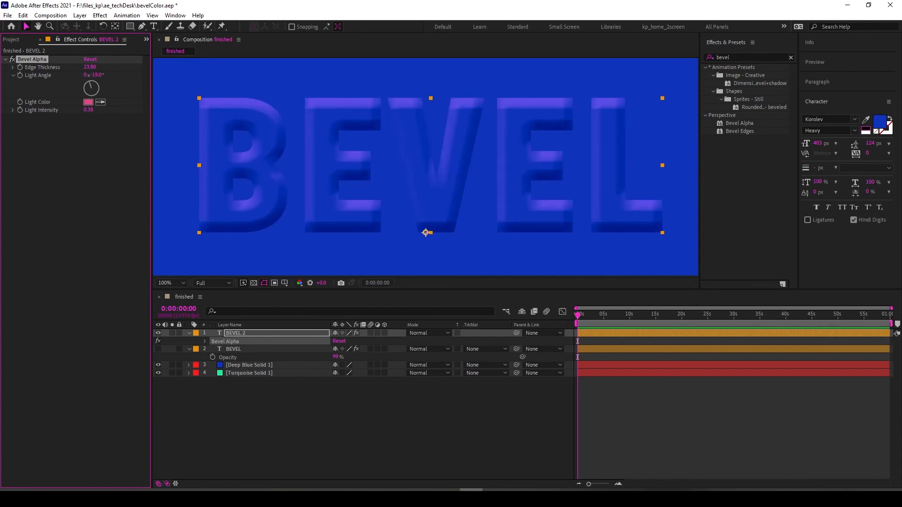
left_click(291, 420)
key("comma")
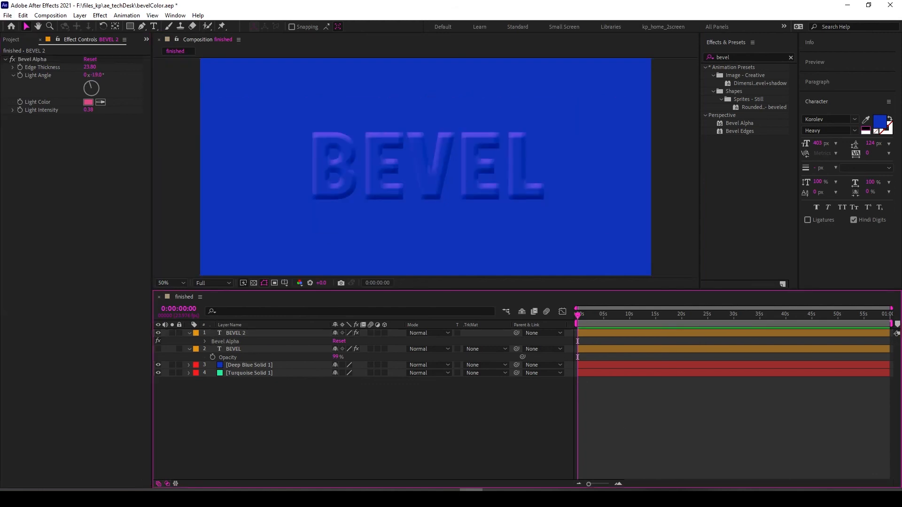
- Nudge the duplicate BEVEL 2 text slightly up and to the left in the composition
mouse_move(425, 167)
left_mouse_down()
mouse_move(416, 133)
mouse_move(418, 178)
mouse_move(417, 160)
left_mouse_up()
left_click(357, 420)
left_click(673, 145)
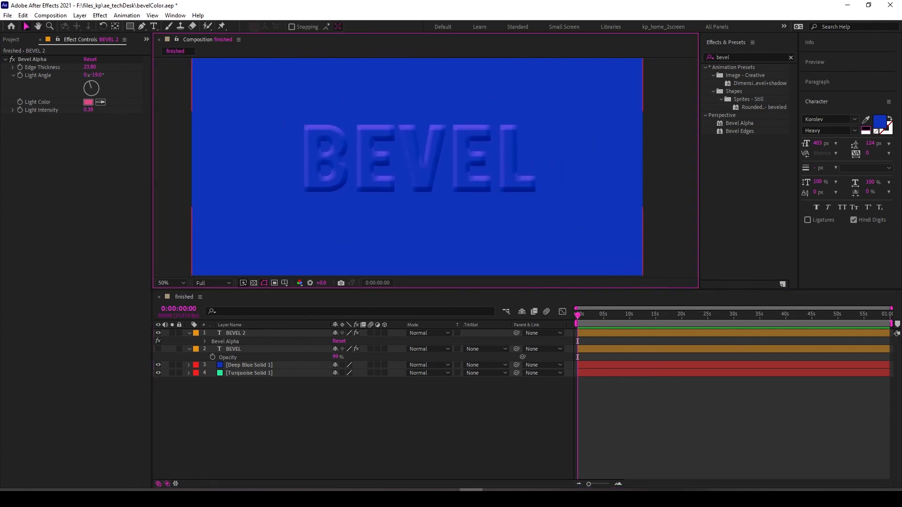
left_click(417, 191)
- Set the duplicate's bevel light colour to white
left_click(88, 102)
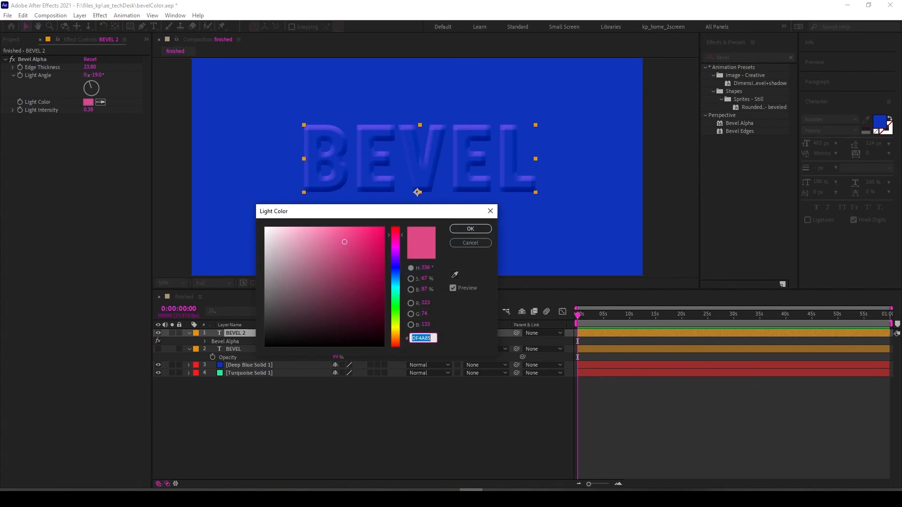
left_click_drag(273, 233, 263, 225)
key("Return")
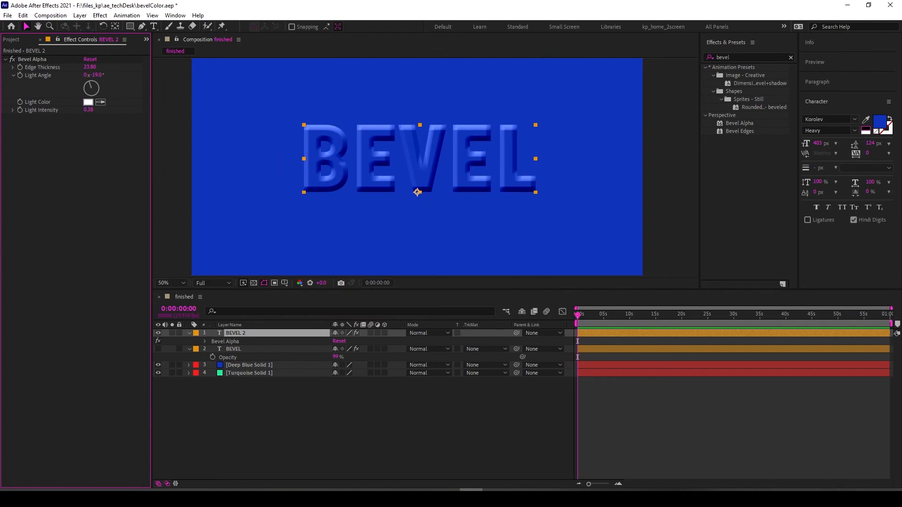
- Set the duplicate's bevel light colour to pure red
left_click(88, 102)
mouse_move(350, 282)
left_mouse_down()
mouse_move(360, 300)
mouse_move(353, 349)
mouse_move(348, 310)
mouse_move(324, 305)
mouse_move(287, 338)
mouse_move(266, 286)
mouse_move(266, 336)
mouse_move(265, 228)
mouse_move(383, 252)
mouse_move(384, 228)
left_mouse_up()
left_click(471, 229)
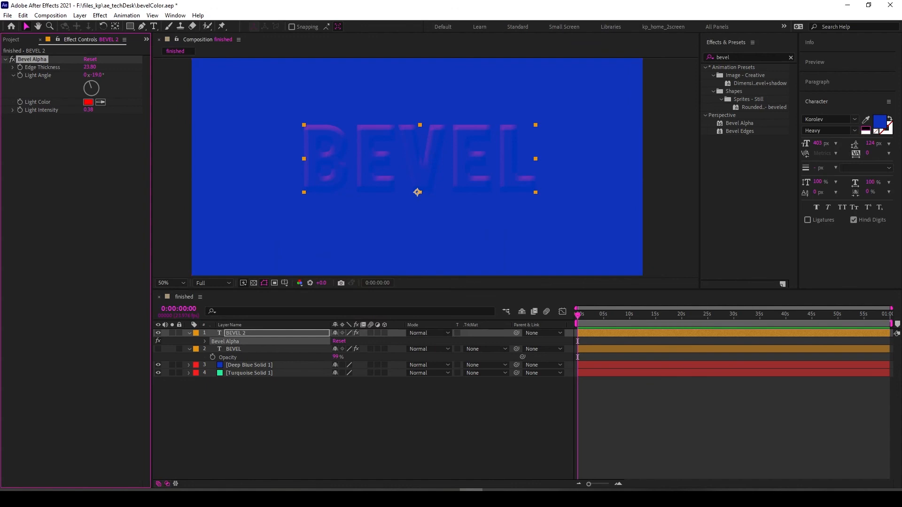
- Set the duplicate's edge thickness to about 13 and its light angle to about −280°
left_click(405, 419)
left_click_drag(96, 75, 66, 67)
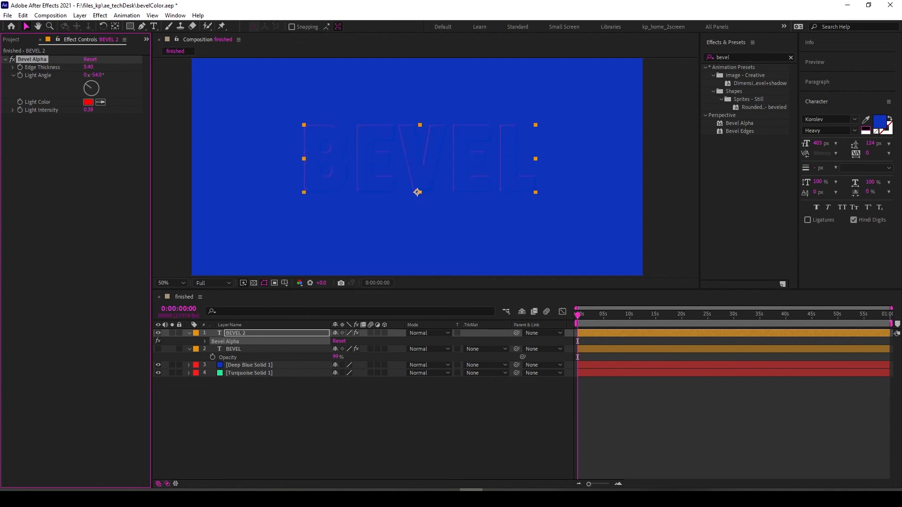
mouse_move(86, 82)
left_mouse_down()
mouse_move(89, 94)
mouse_move(98, 87)
left_mouse_up()
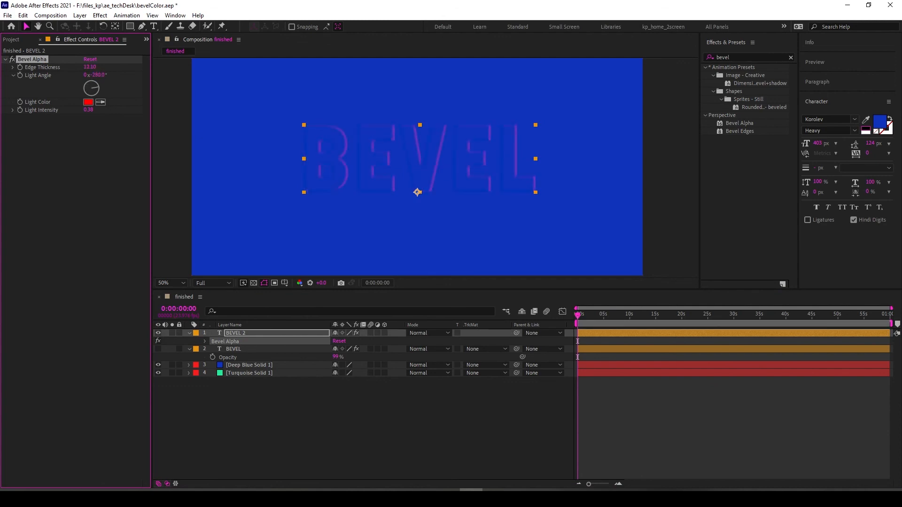
- Show the original BEVEL layer again and set the BEVEL 2 layer's blend mode to Multiply
left_click(158, 348)
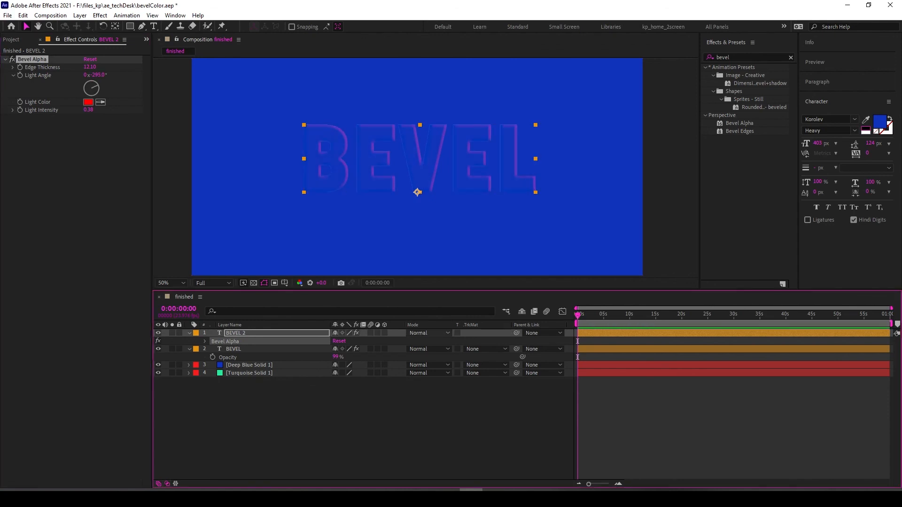
left_click(429, 332)
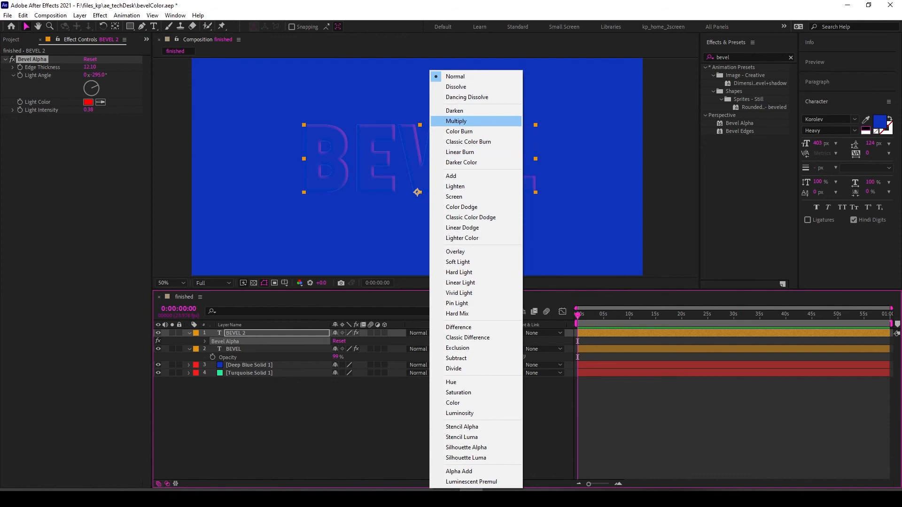
left_click(456, 121)
- Lower the original BEVEL layer's opacity to 69%
mouse_move(336, 357)
left_mouse_down()
mouse_move(293, 357)
mouse_move(340, 357)
mouse_move(326, 357)
left_mouse_up()
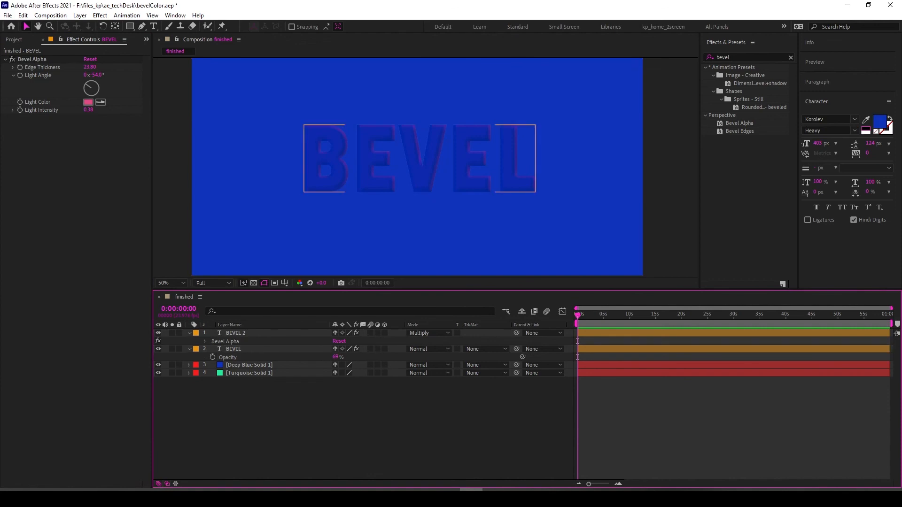
left_click(429, 333)
key("Escape")
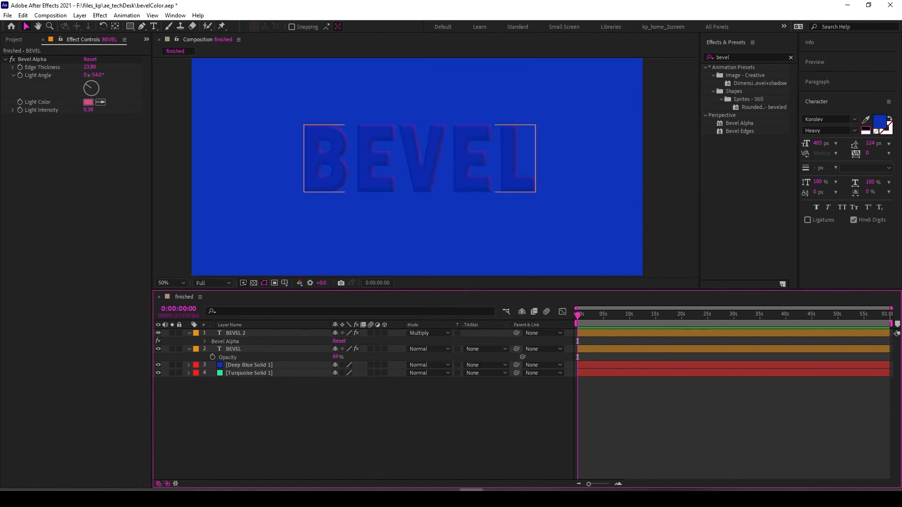